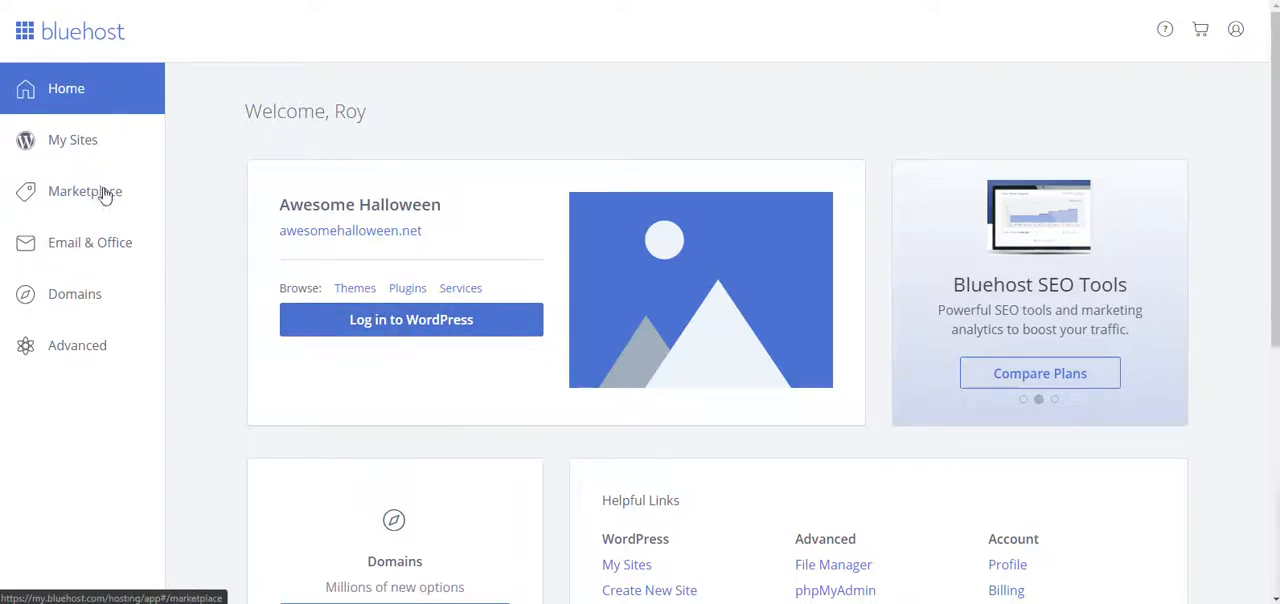
# Step: Start creating a new WordPress site from My Sites, named WP Wiz Kid Blog, and leave the tagline empty
pyautogui.click(72, 145)
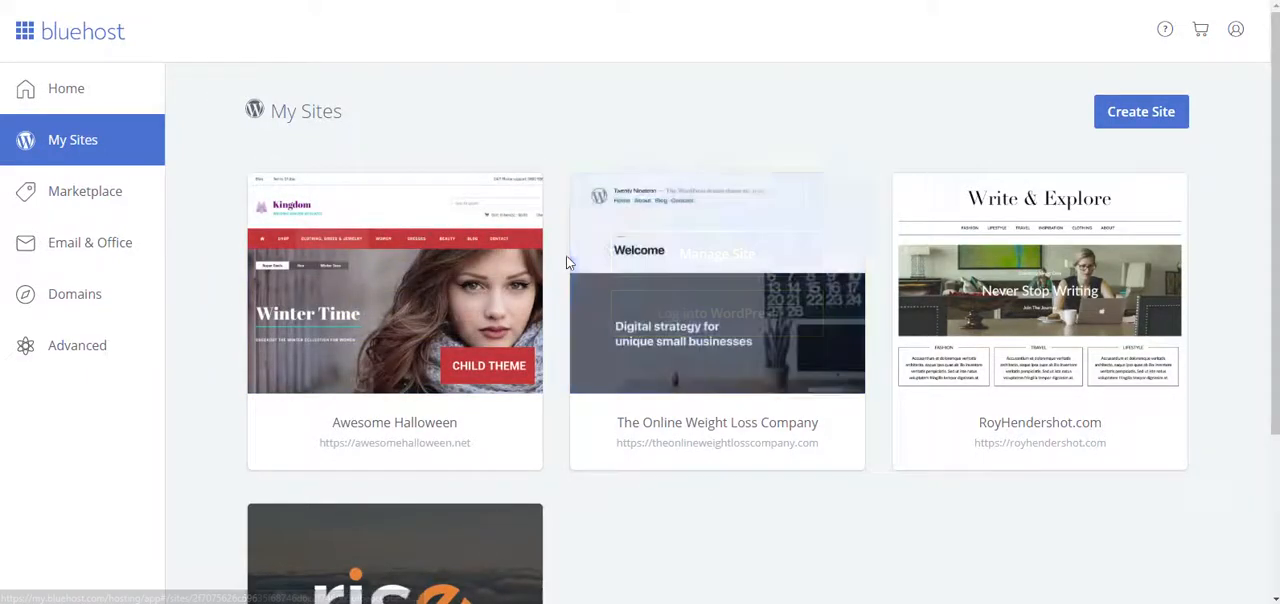
pyautogui.scroll(-2, 620, 437)
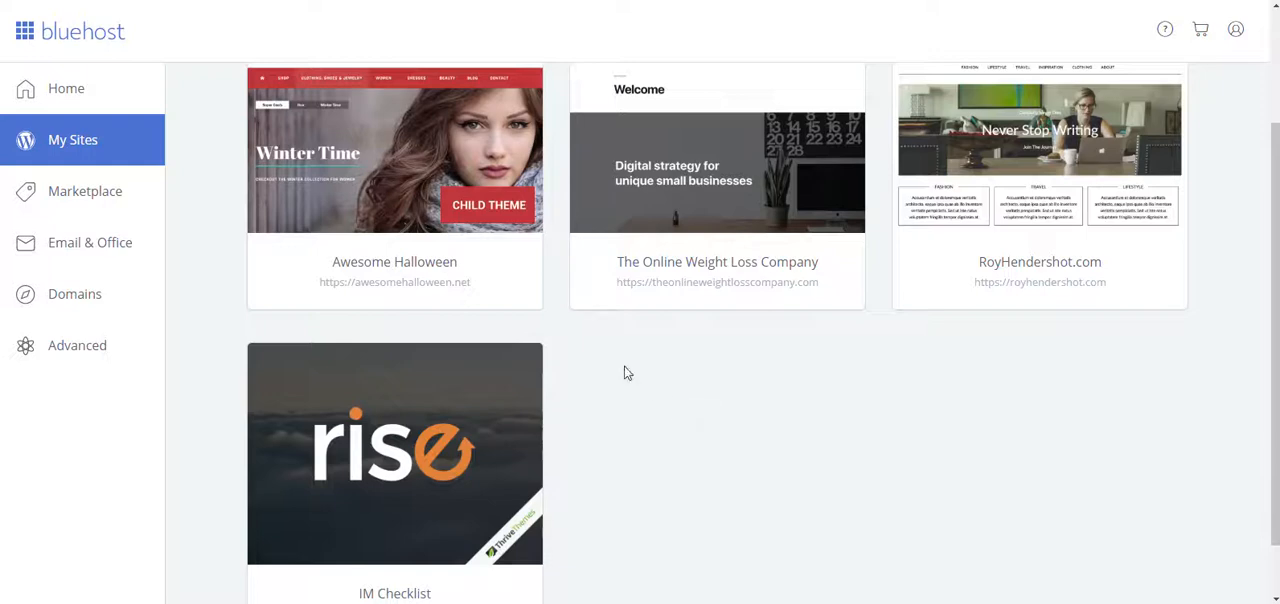
pyautogui.scroll(1, 656, 429)
pyautogui.scroll(1, 656, 429)
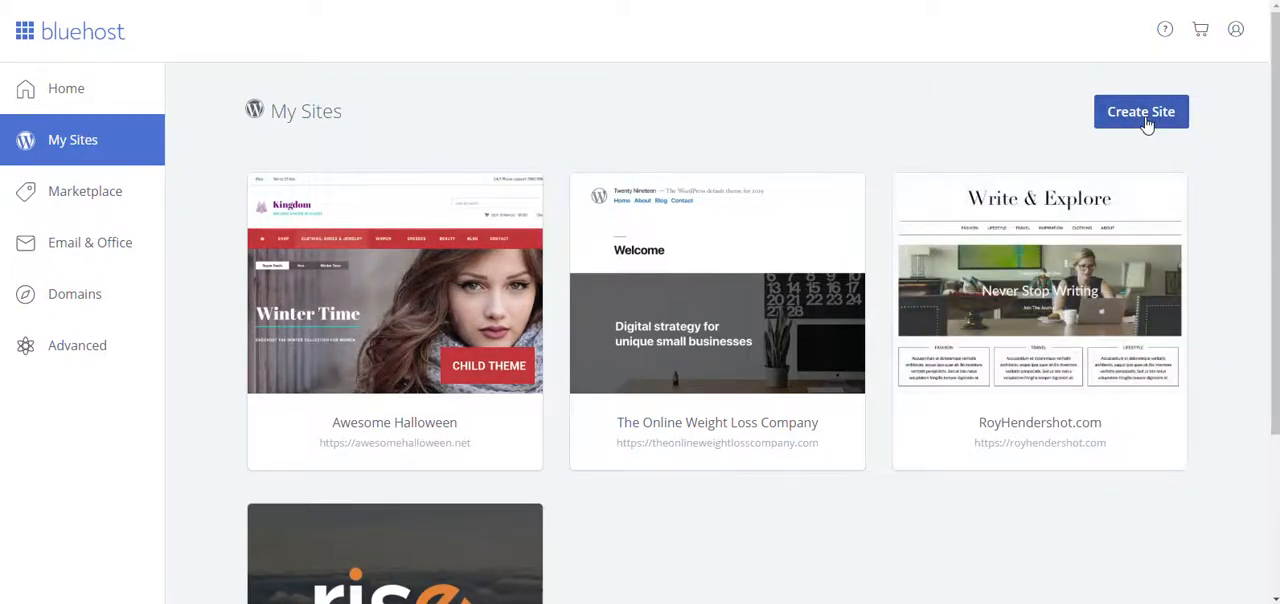
pyautogui.click(1147, 118)
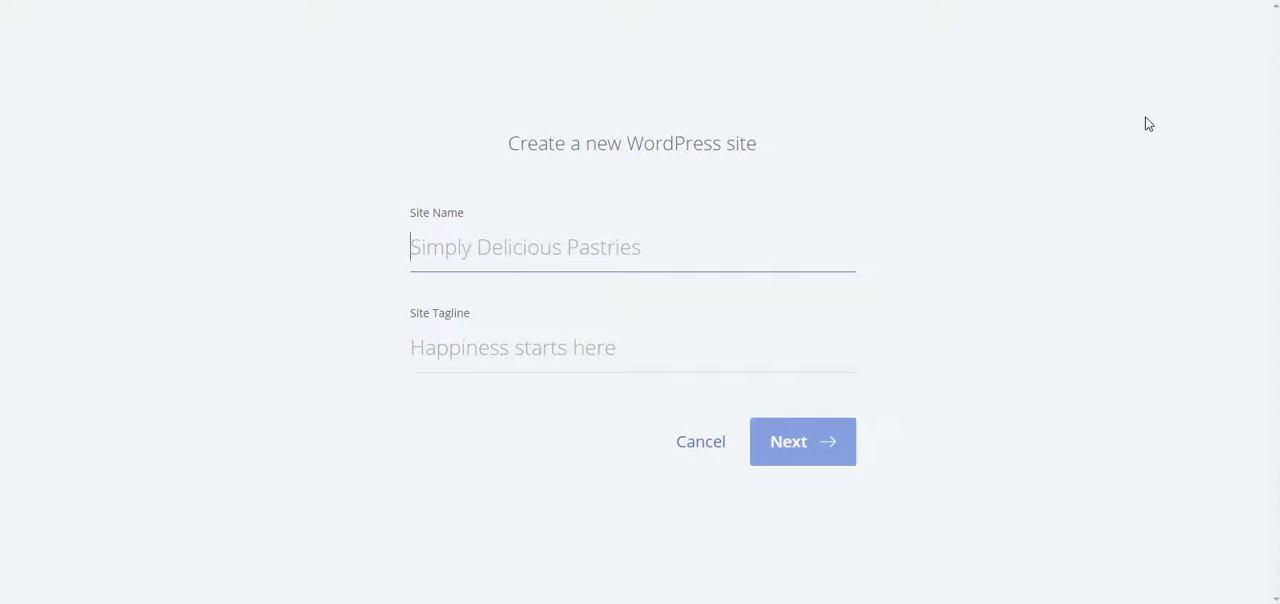
pyautogui.write('WP')
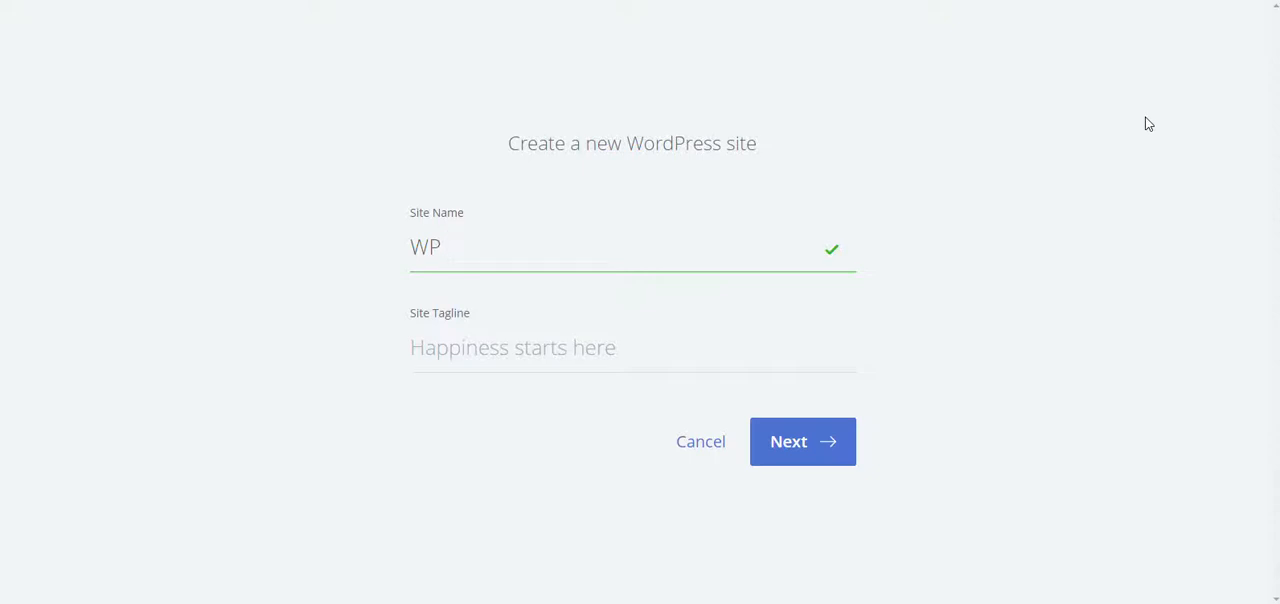
pyautogui.write(' Wiz Kid B')
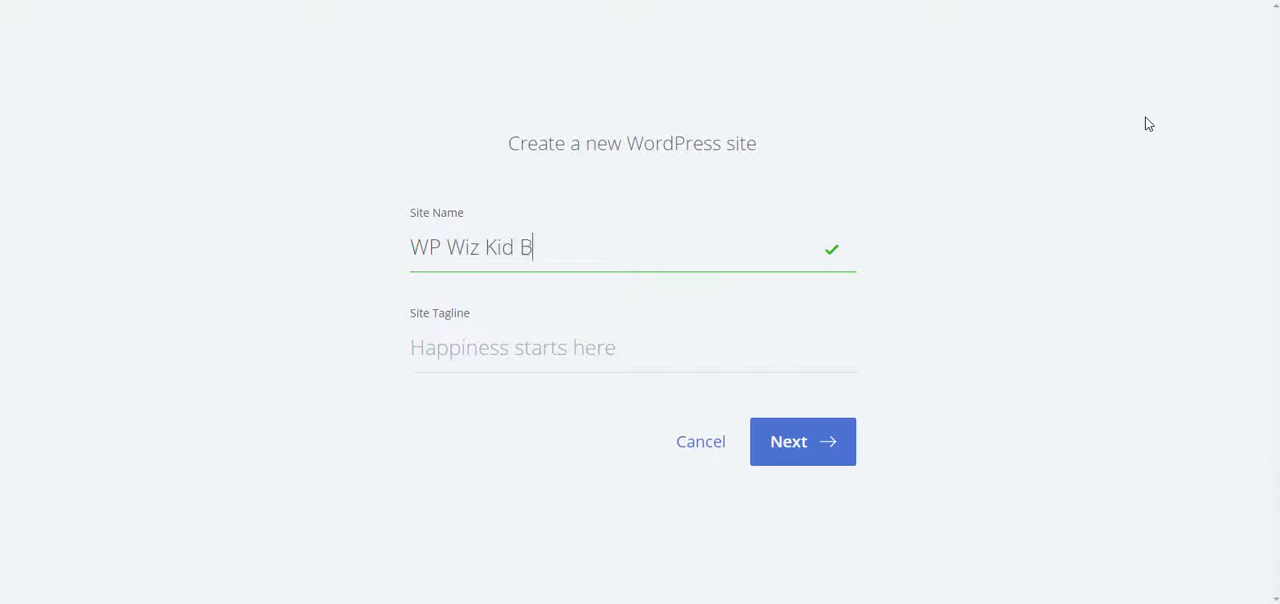
pyautogui.write('log')
pyautogui.click(649, 346)
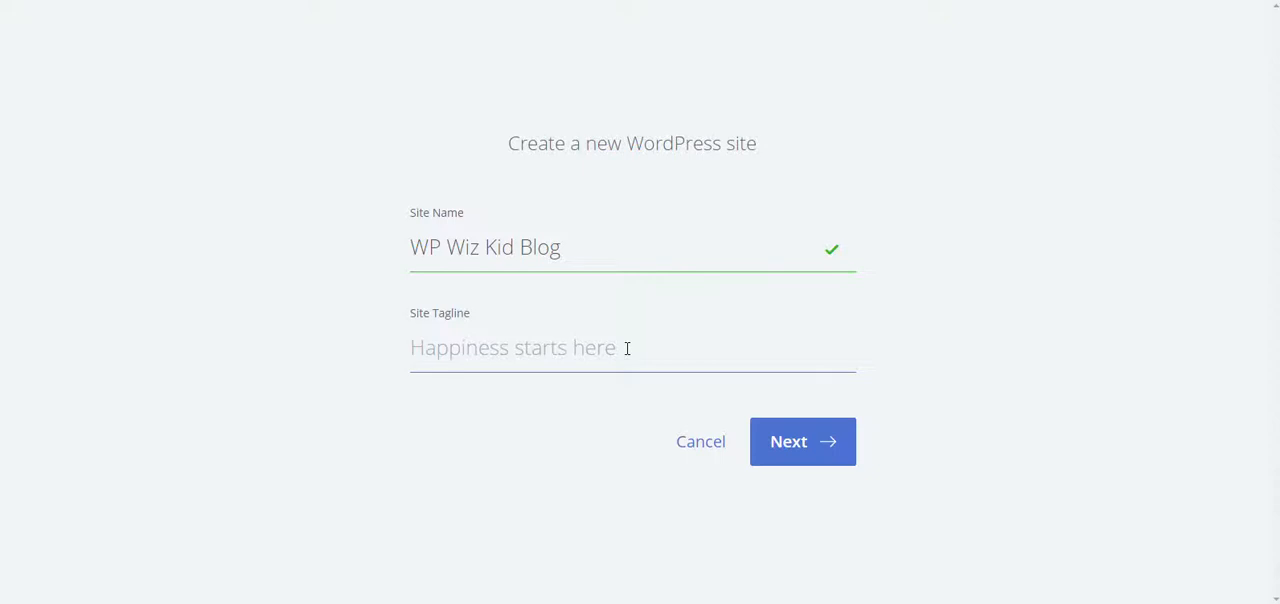
pyautogui.click(806, 458)
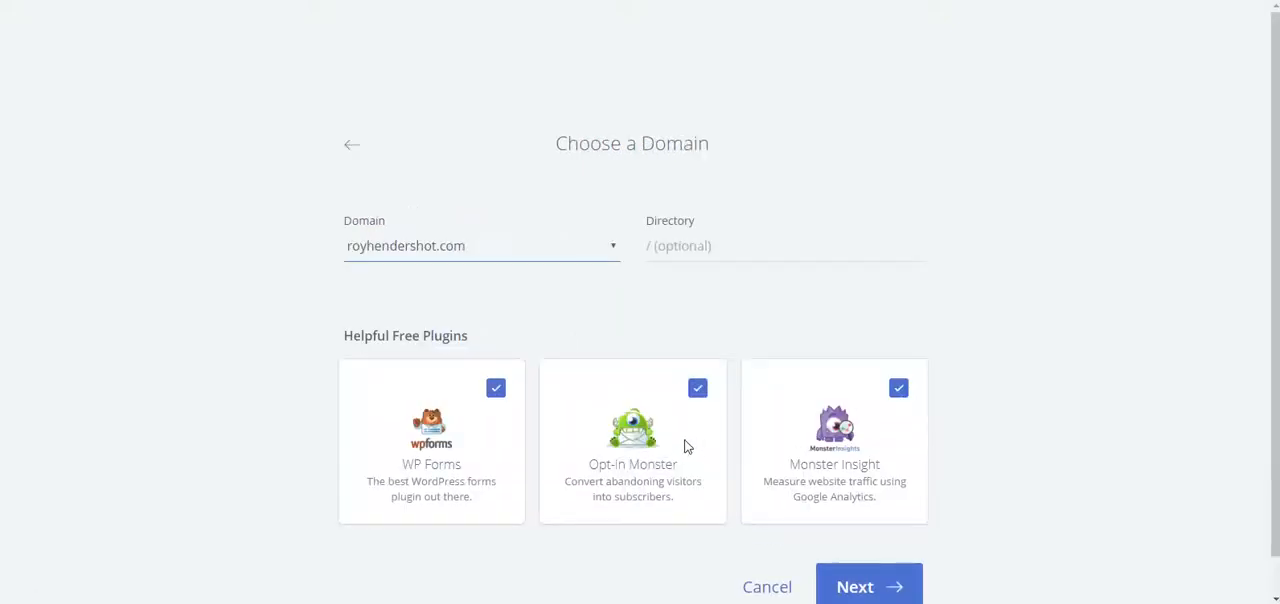
# Step: Choose the existing wpwizkid subdomain as the new site's domain, leaving the directory empty
pyautogui.scroll(-1, 1003, 391)
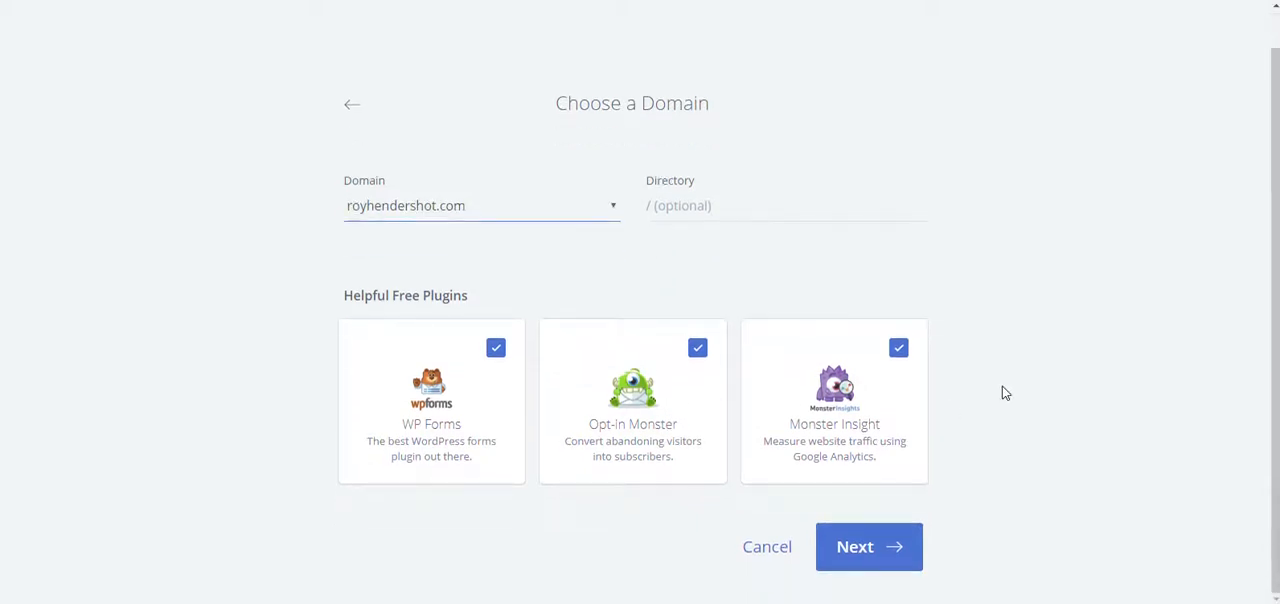
pyautogui.click(614, 208)
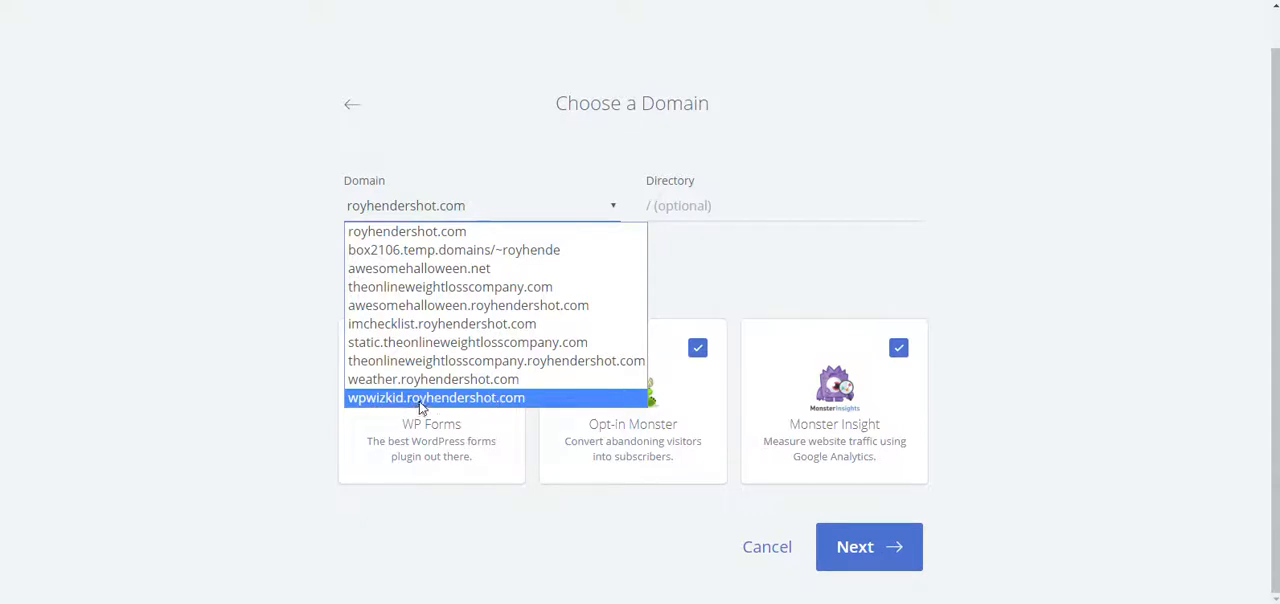
pyautogui.click(450, 400)
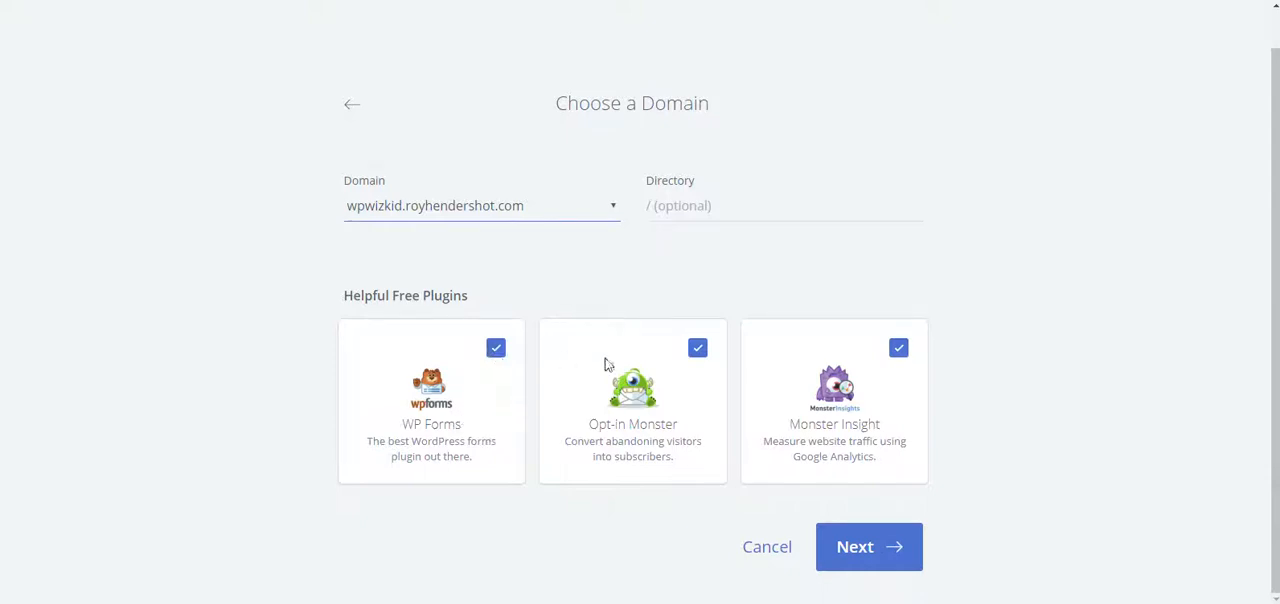
# Step: Exclude the WP Forms, Opt-In Monster and Monster Insight plugins and install WordPress on the chosen domain
pyautogui.click(493, 349)
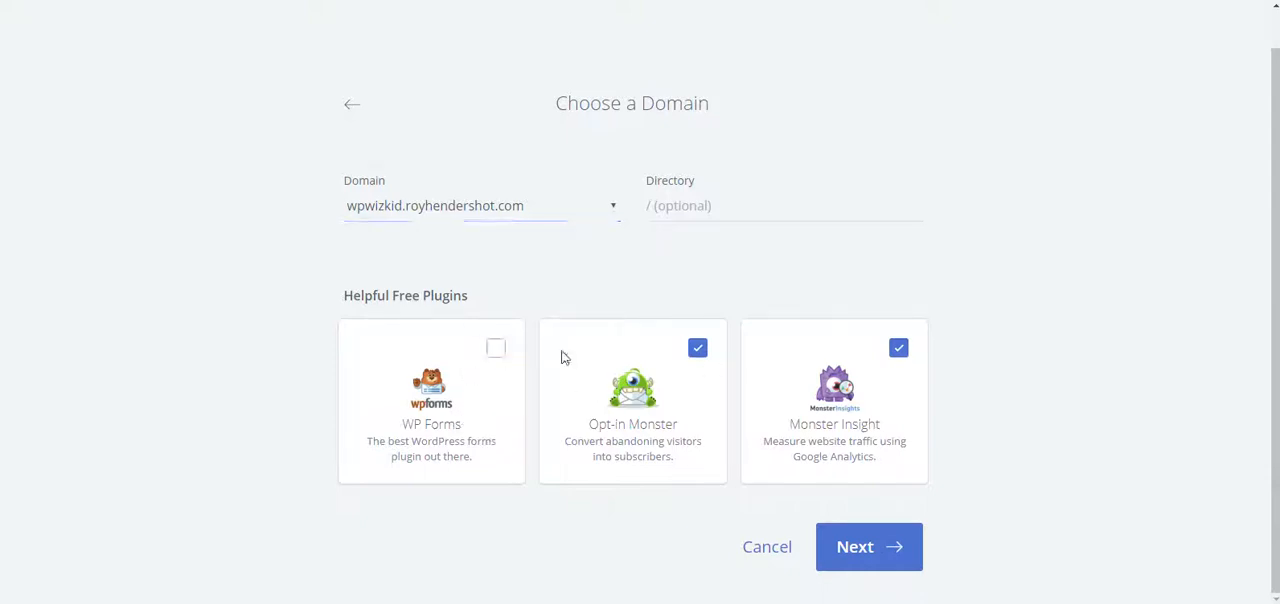
pyautogui.click(698, 348)
pyautogui.click(899, 350)
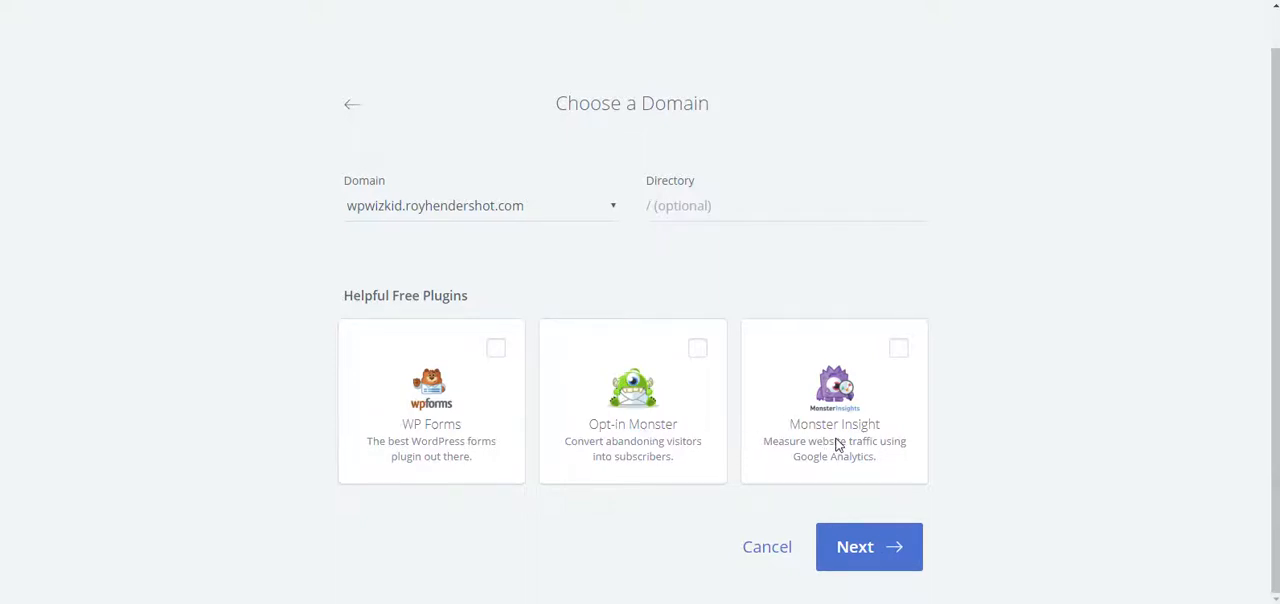
pyautogui.click(855, 556)
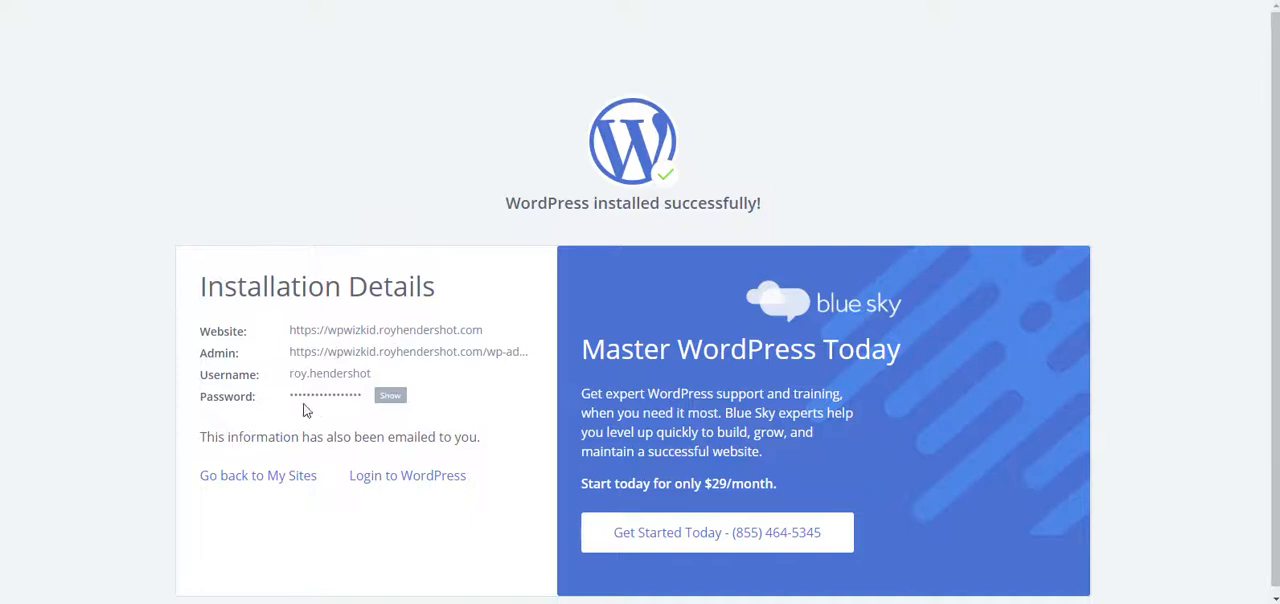
# Step: Open Notepad with a blank document and place its window so the installation details stay readable beside it
pyautogui.press('super')
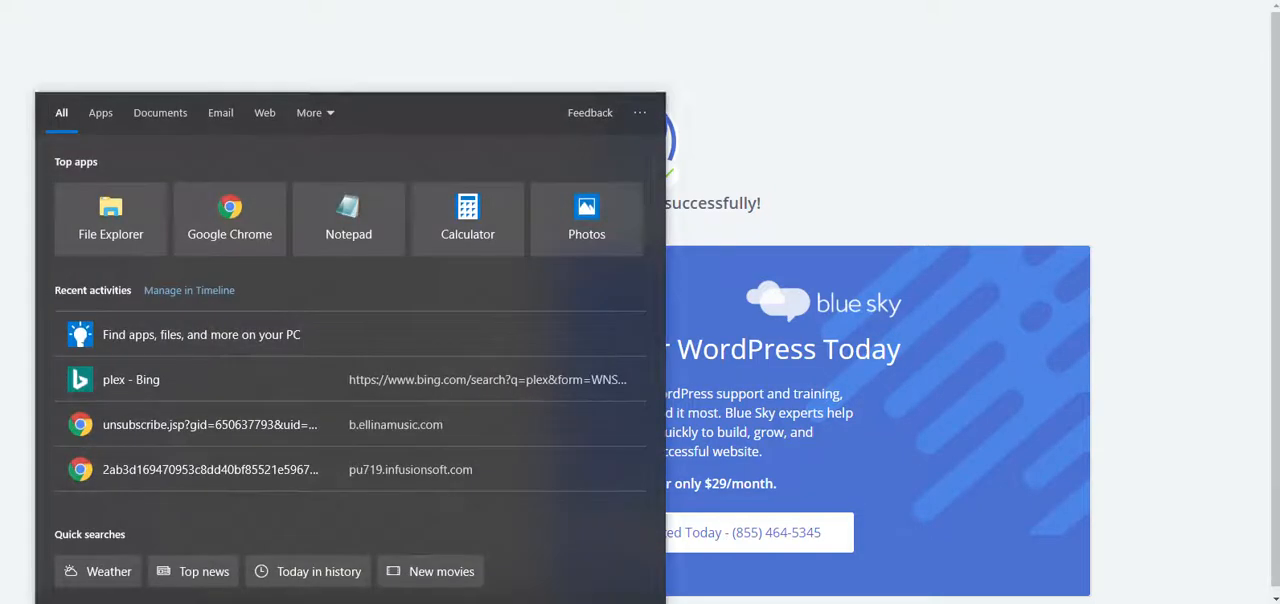
pyautogui.write('note')
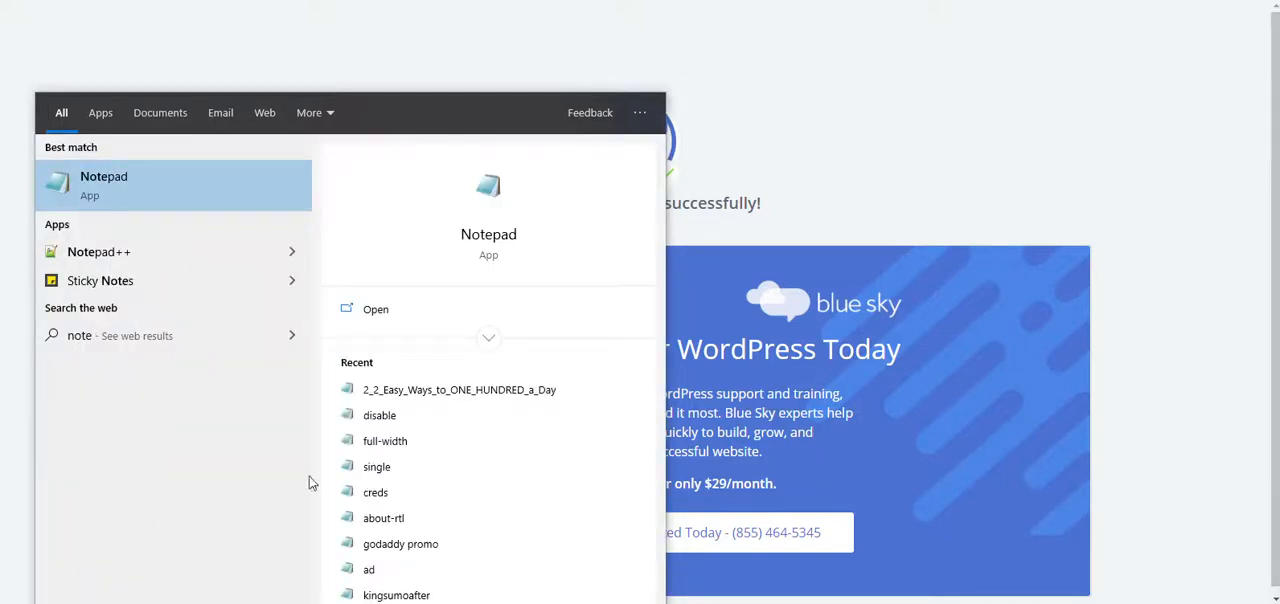
pyautogui.click(493, 207)
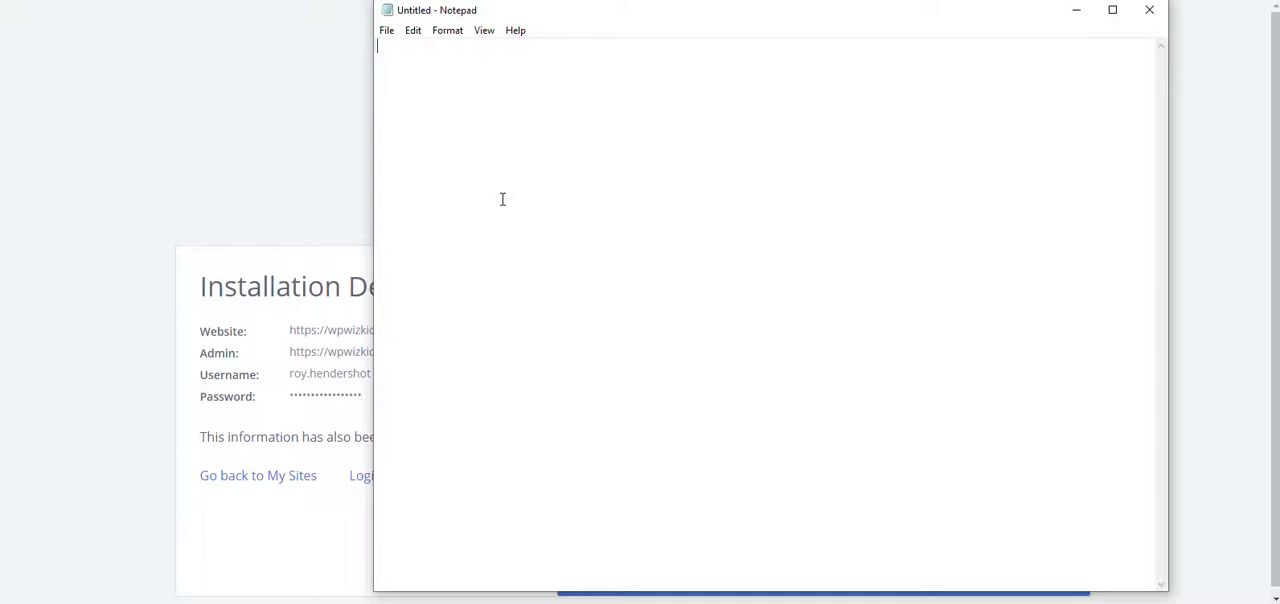
pyautogui.moveTo(574, 20); pyautogui.dragTo(715, 16)
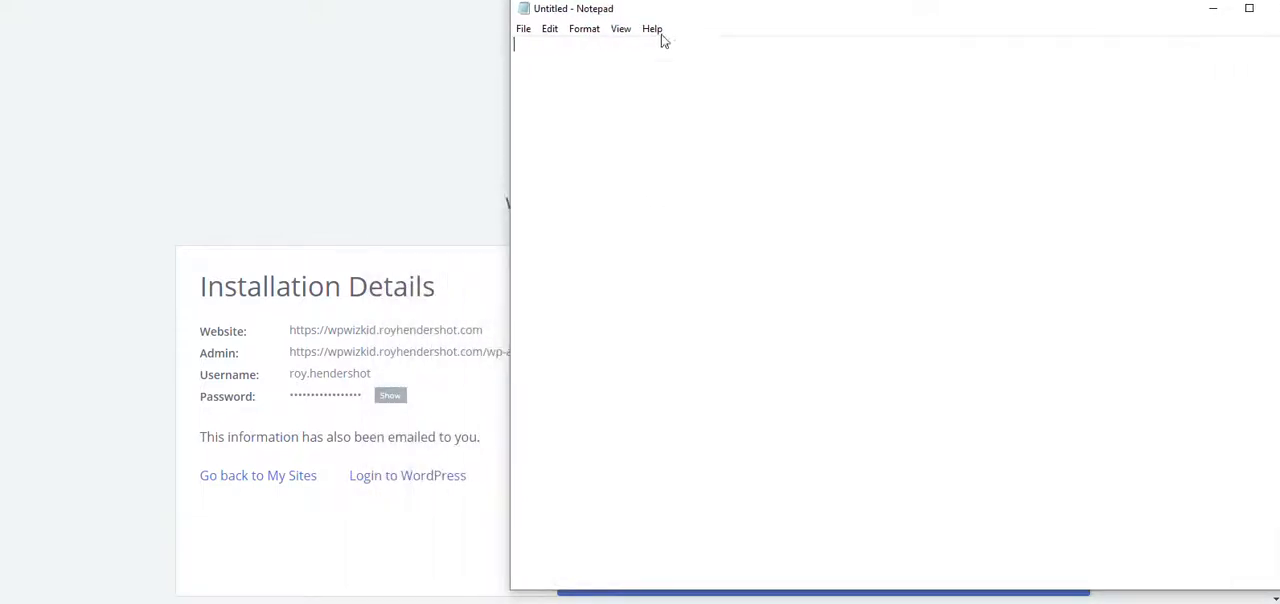
# Step: Write the new site's full wpwizkid web address on the first line of the note, followed by a blank line
pyautogui.write('wpwi')
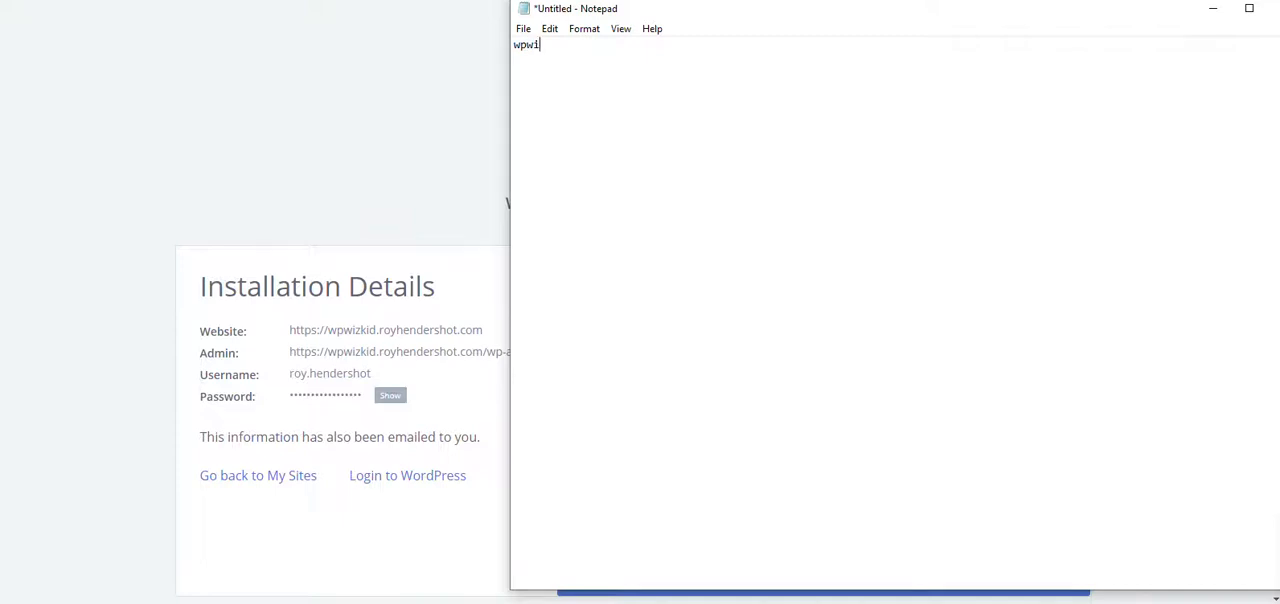
pyautogui.write('zkid.royhendershot.com')
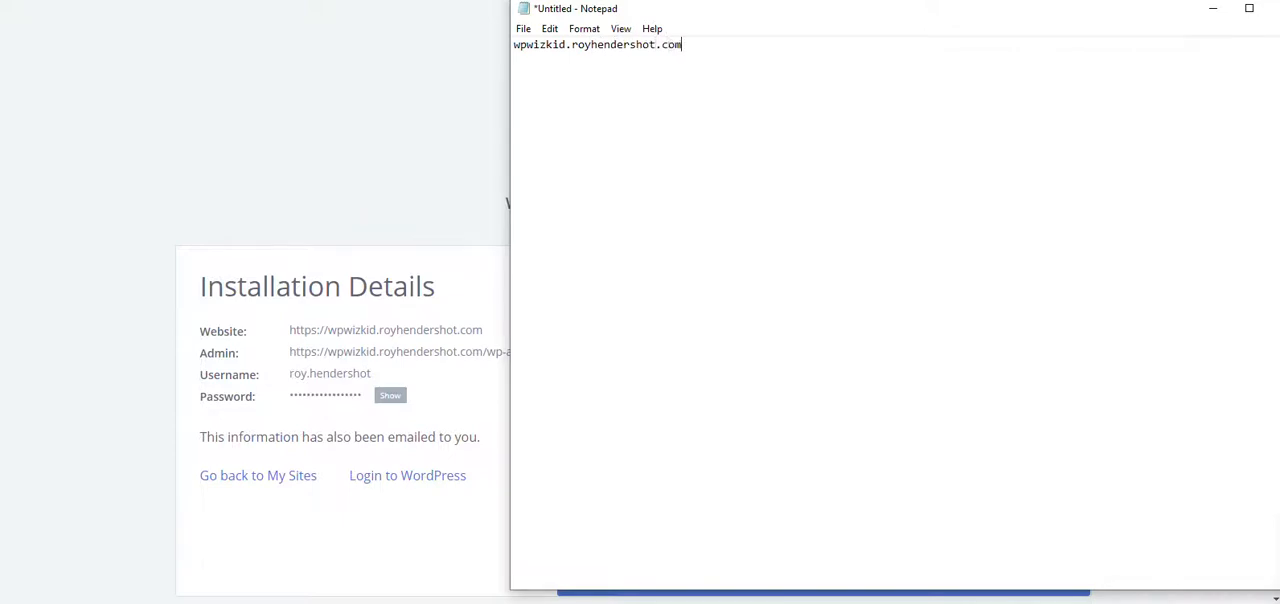
pyautogui.press('Return')
pyautogui.press('Return')
# Step: Add a "u:" line with the admin username and a "p:" line with asterisks in place of the password
pyautogui.write('u: roy.')
pyautogui.press('BackSpace')
pyautogui.write('.hendershot')
pyautogui.press('Return')
pyautogui.write('p: **************')
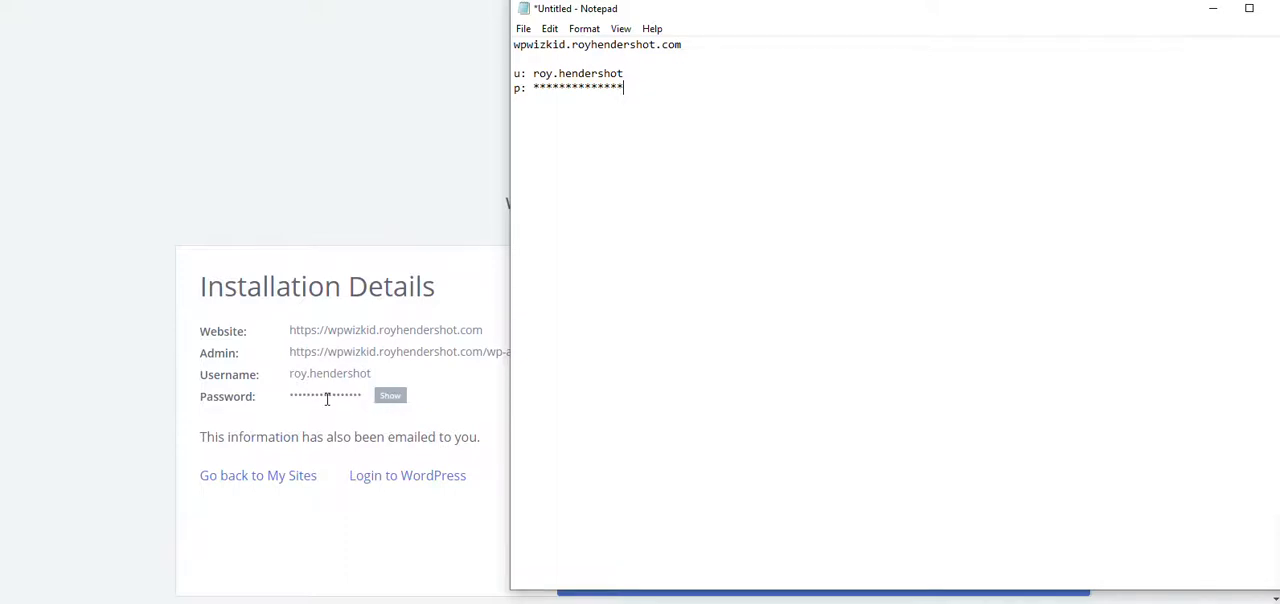
pyautogui.click(417, 241)
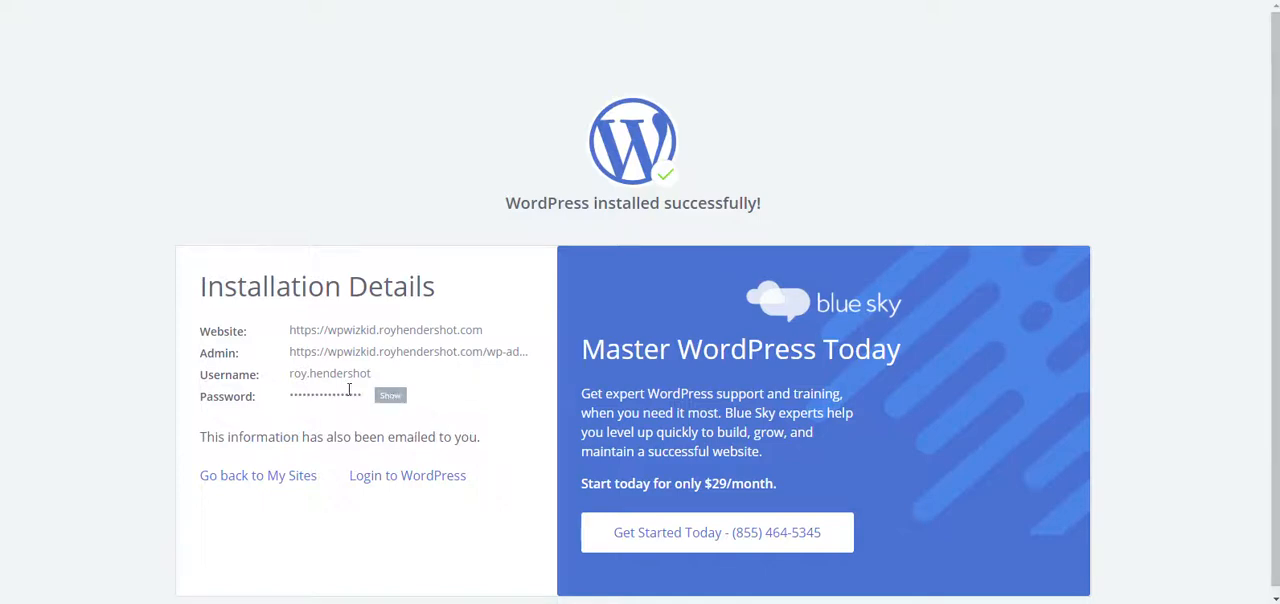
pyautogui.click(574, 603)
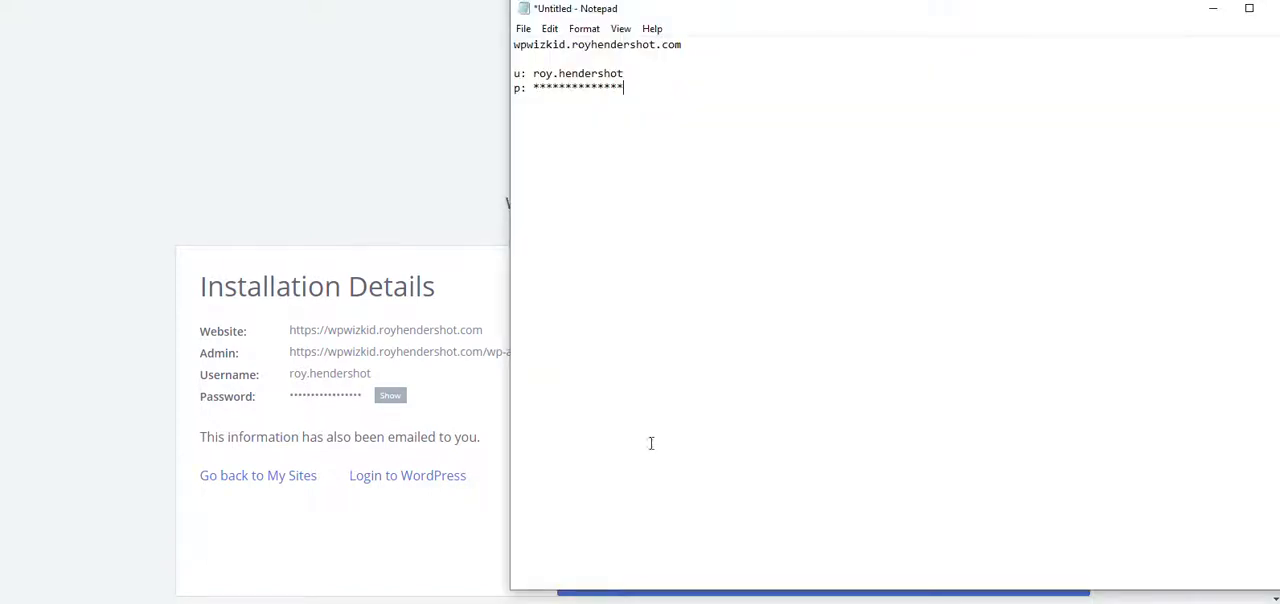
pyautogui.press('Return')
pyautogui.press('Return')
# Step: Switch back to the browser and log in to the new site's WordPress dashboard from the installation details
pyautogui.click(363, 101)
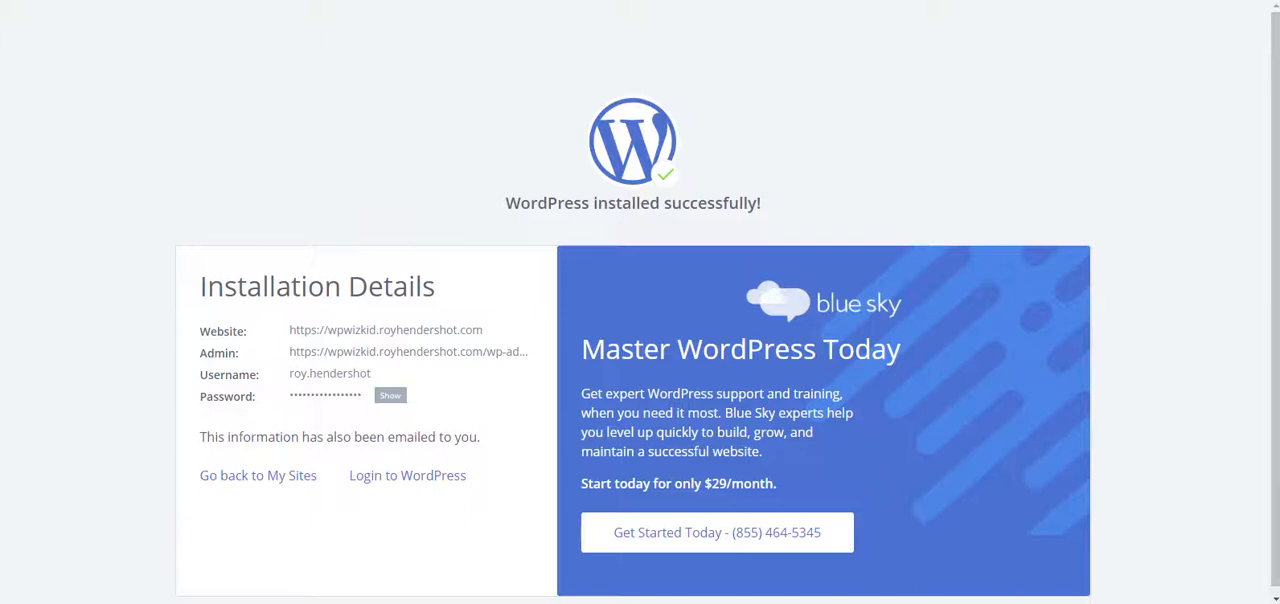
pyautogui.scroll(-1, 850, 475)
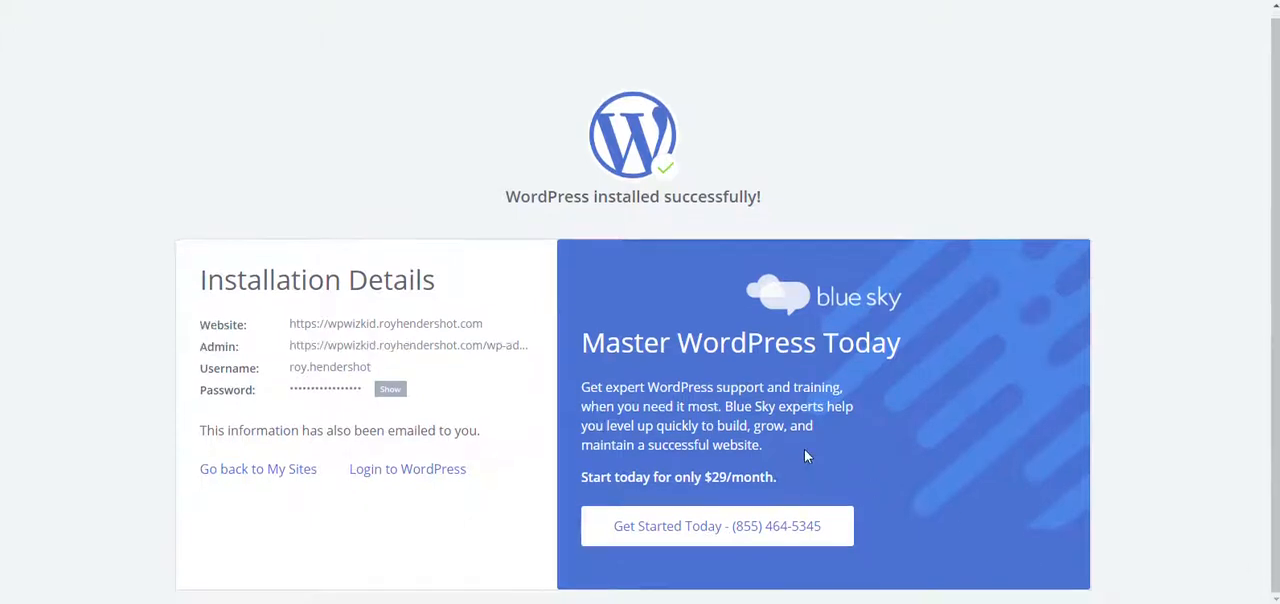
pyautogui.click(398, 475)
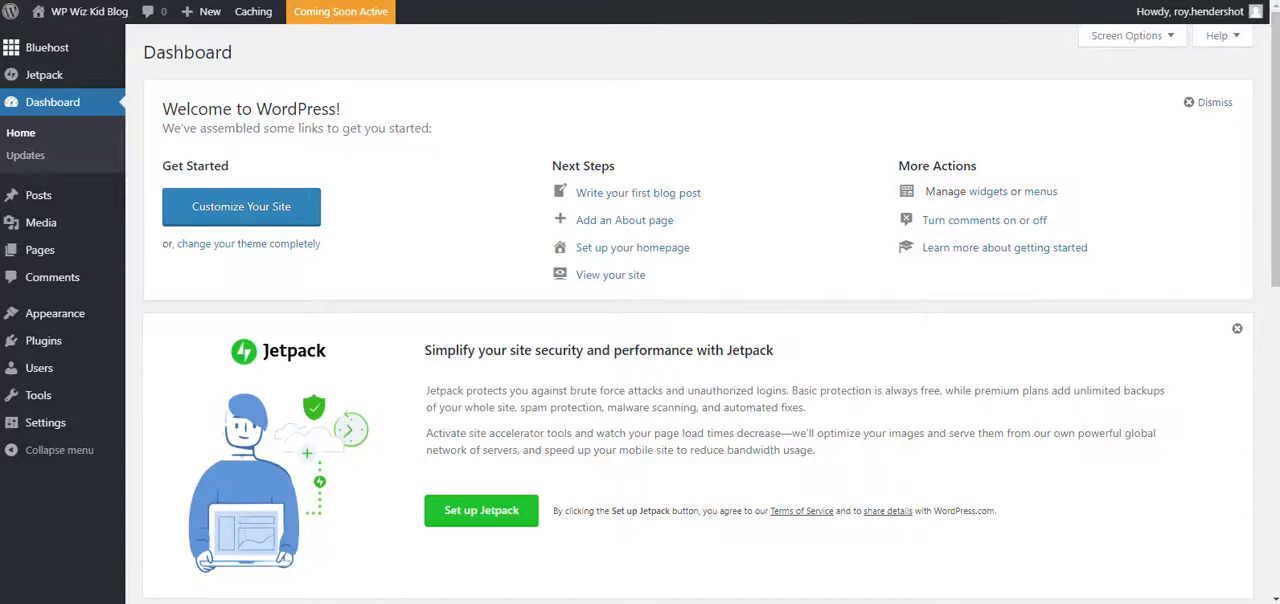
# Step: Open a new browser tab beside the WordPress dashboard
pyautogui.hotkey('ctrl', 't')
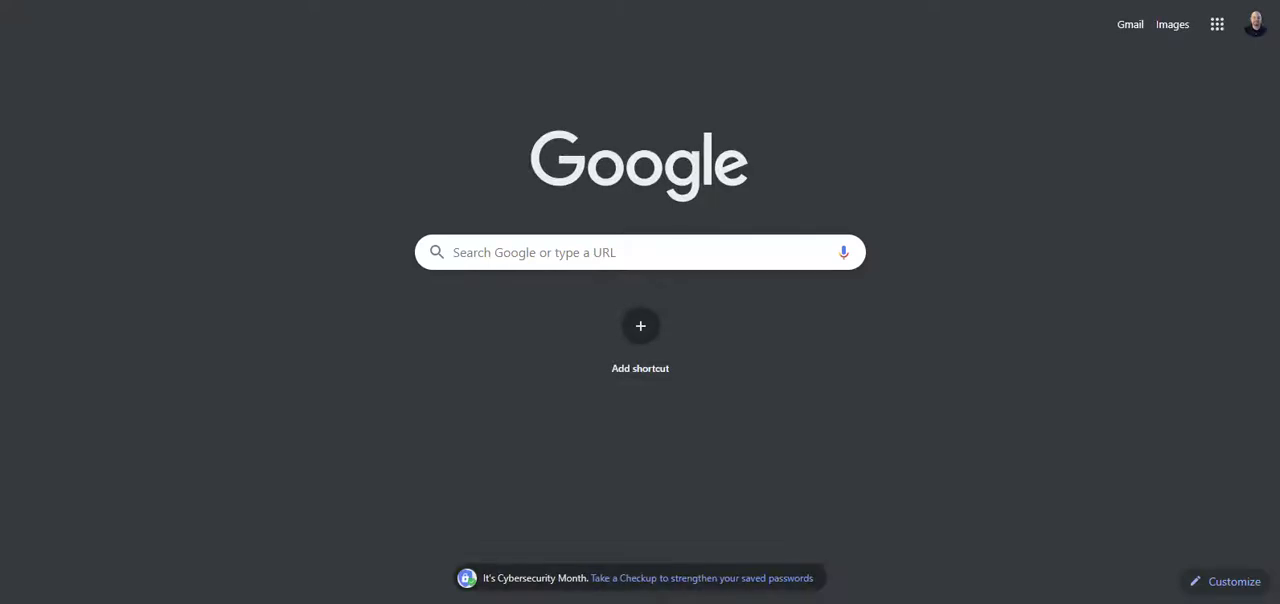
pyautogui.write('su')
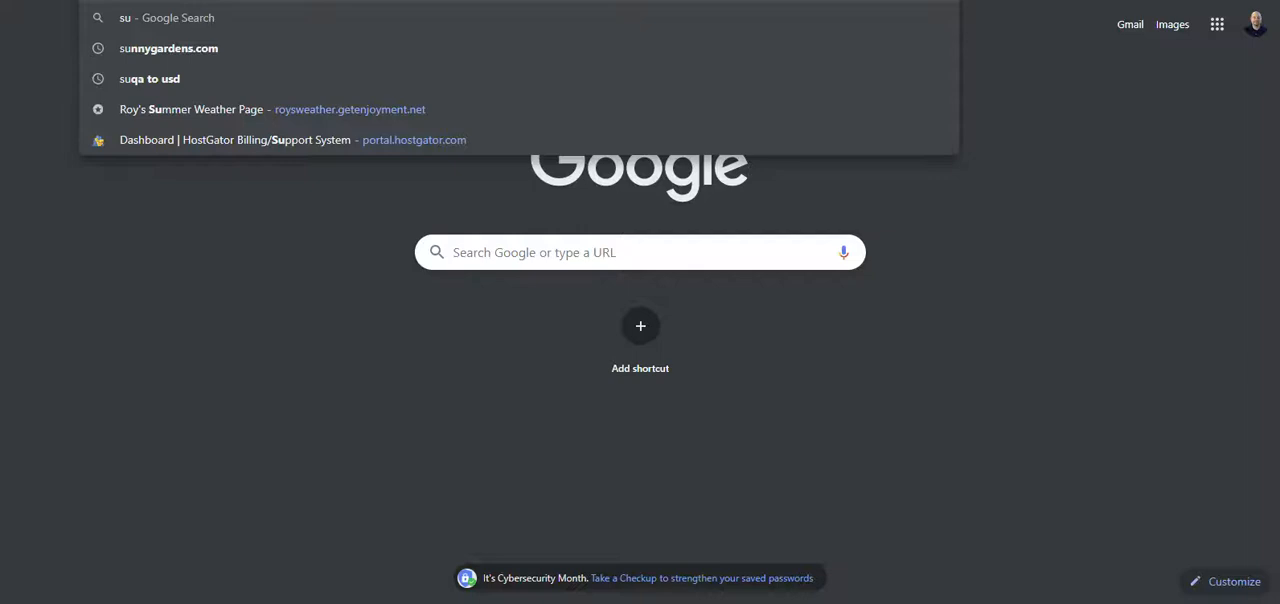
pyautogui.press('BackSpace')
pyautogui.press('BackSpace')
pyautogui.press('BackSpace')
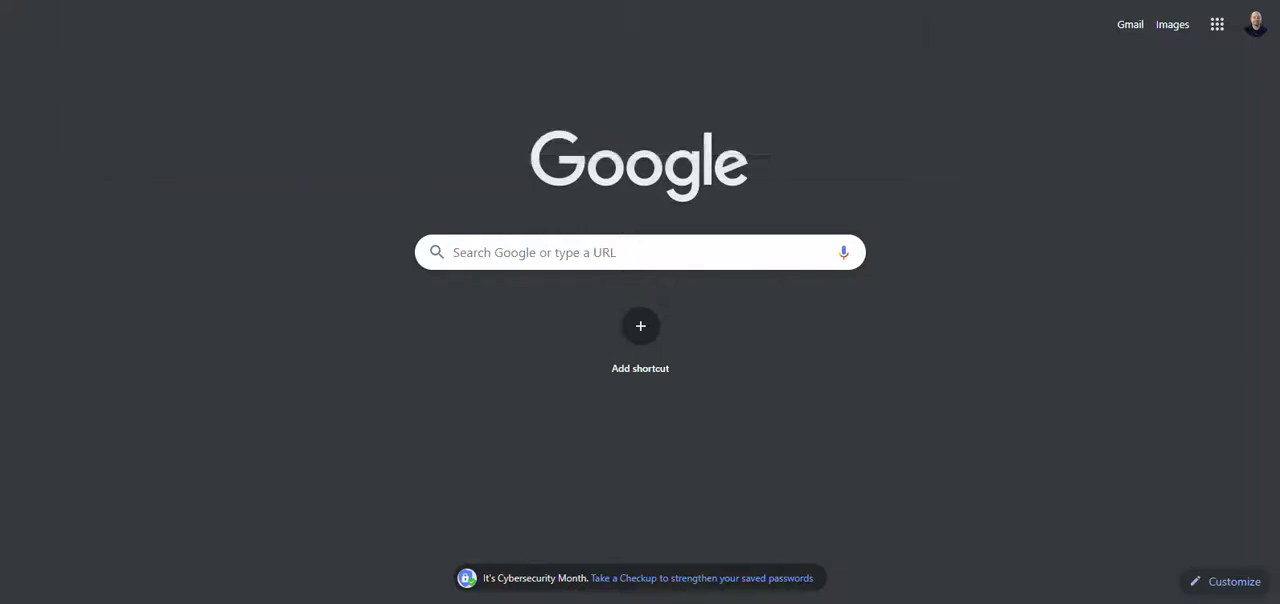
# Step: Visit the new site's public wpwizkid address to view the WP Wiz Kid Blog front page
pyautogui.write('w')
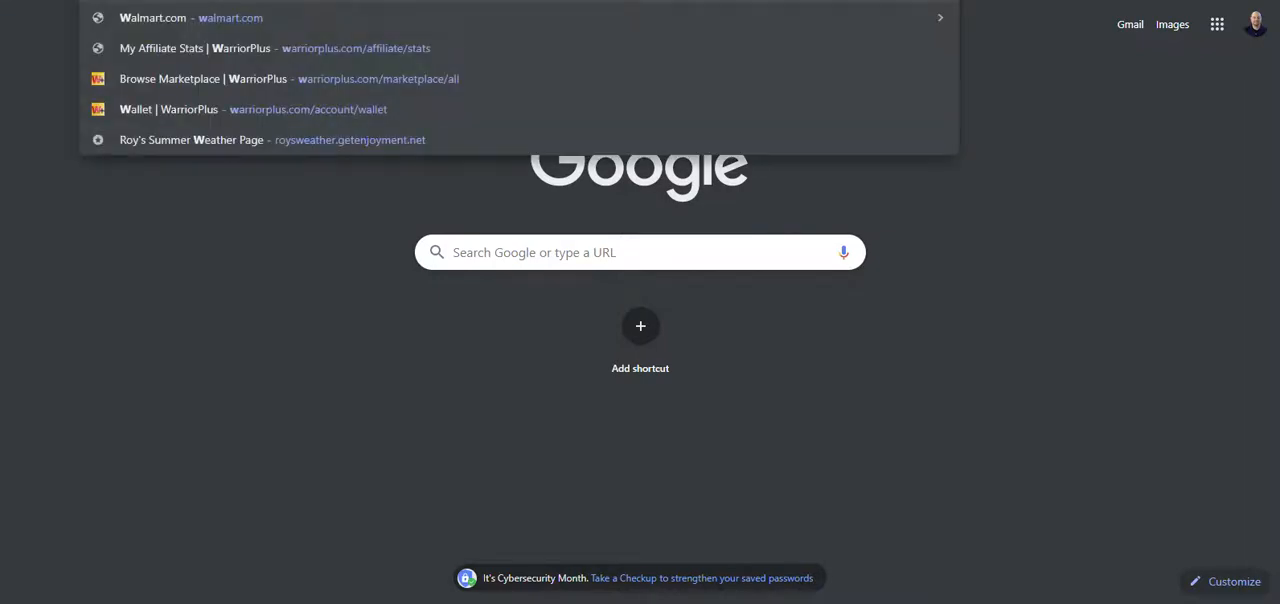
pyautogui.write('pwi')
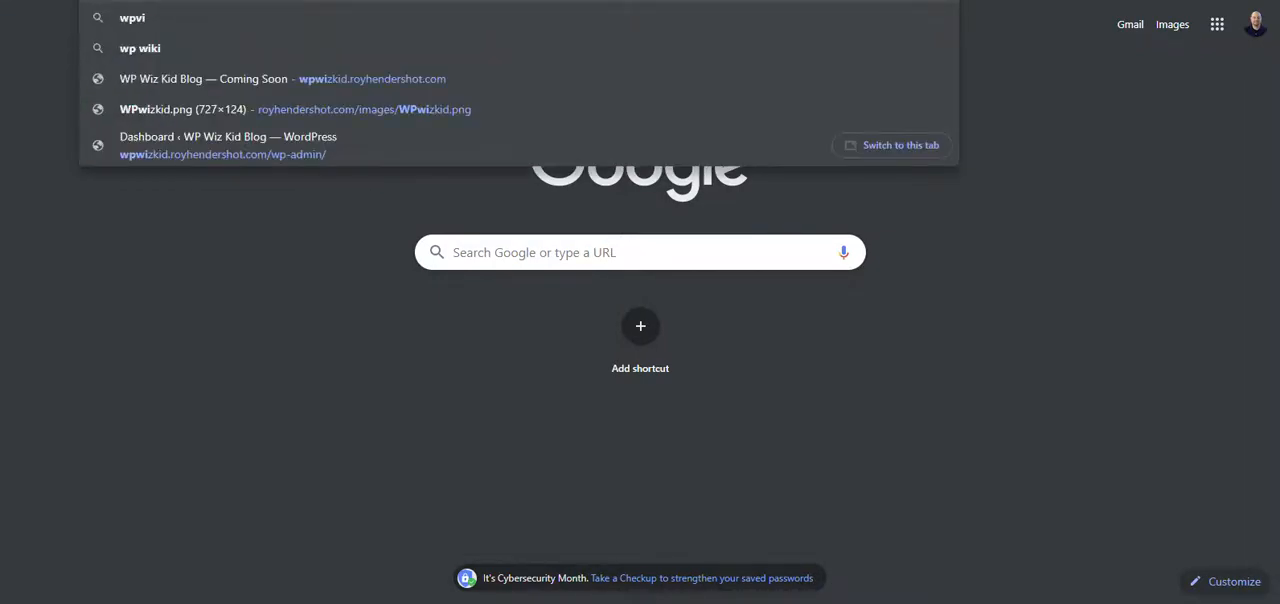
pyautogui.write('z')
pyautogui.press('Return')
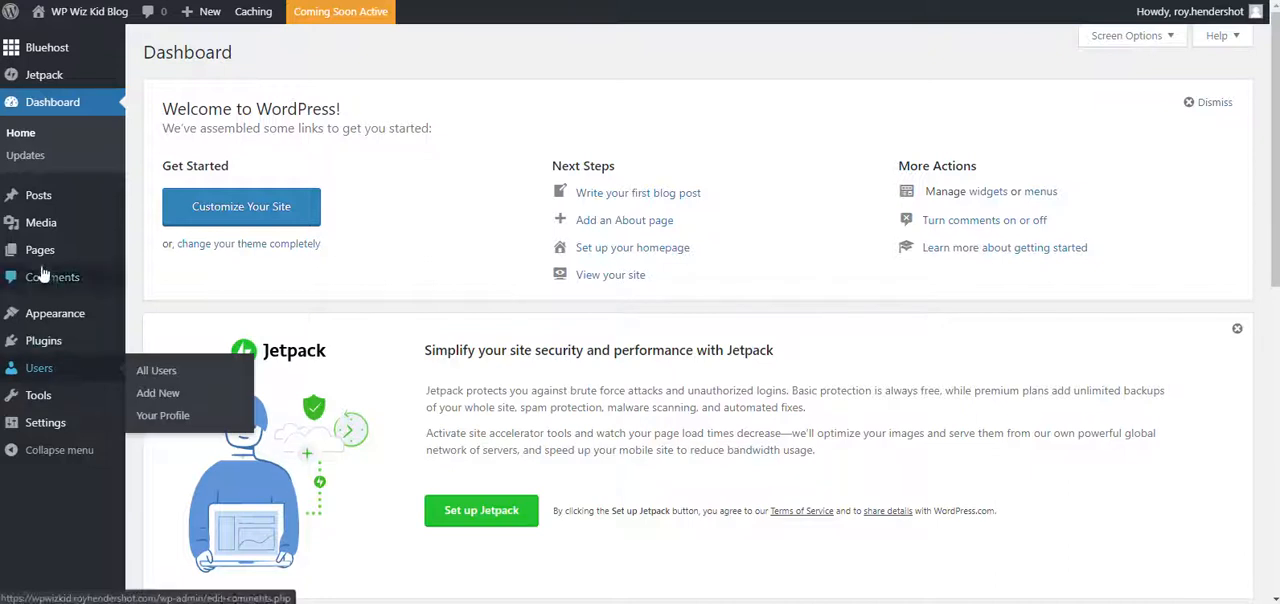
pyautogui.moveTo(122, 315)
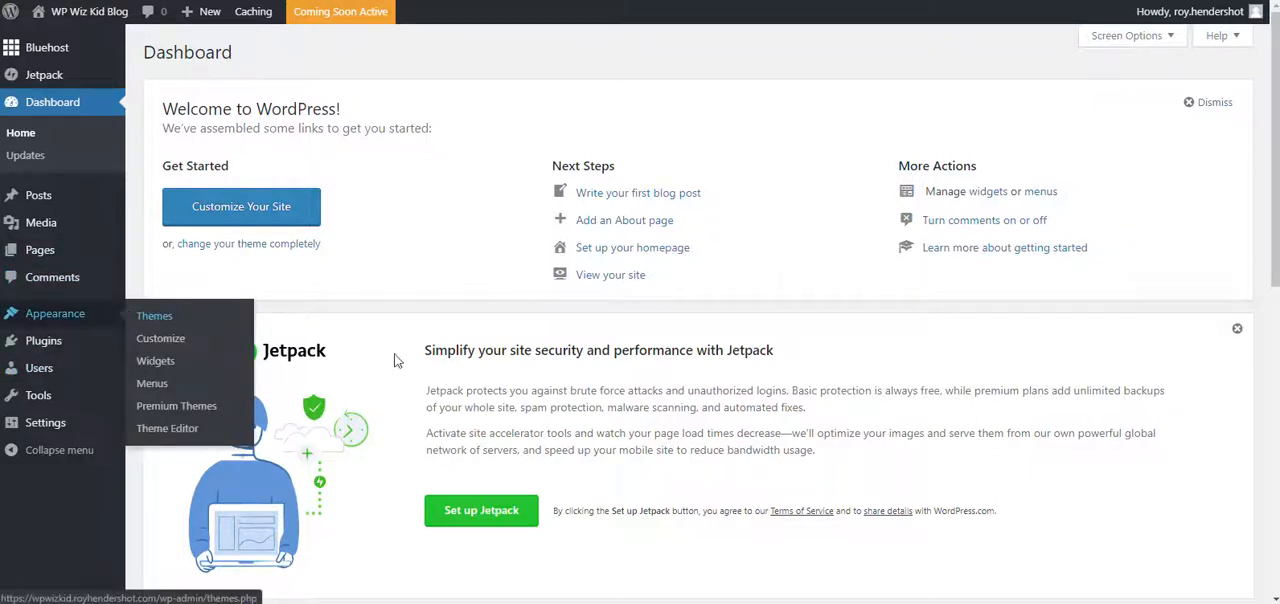